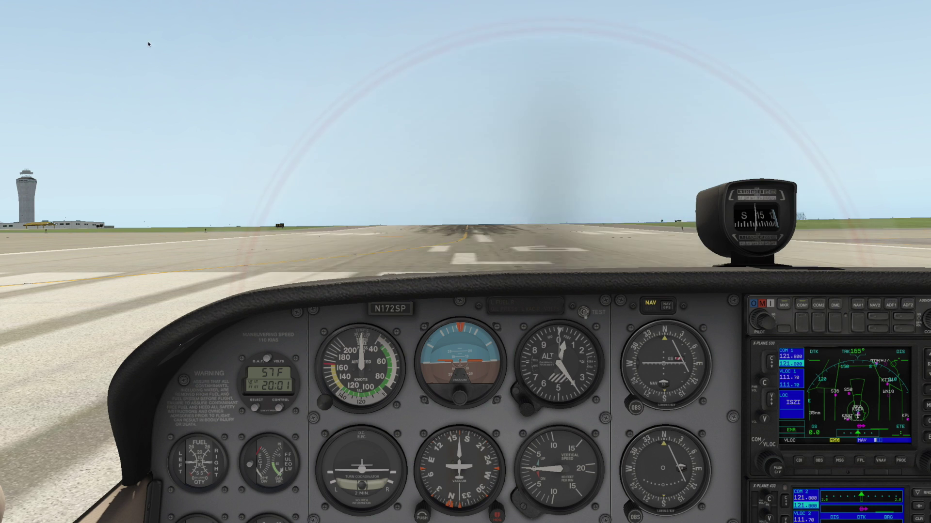
# Step: Open the Cessna Skyhawk's Failures settings through Customize on the Flight Configuration screen
pyautogui.click(41, 8)
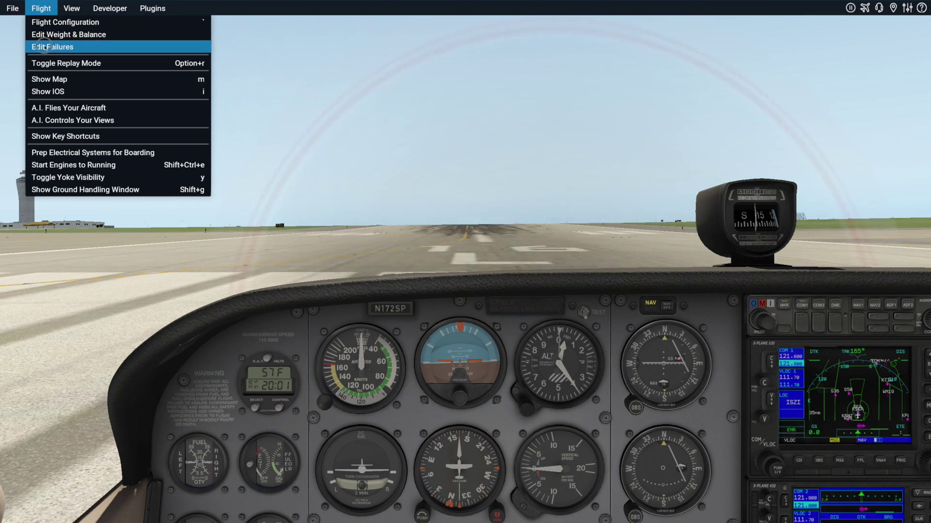
pyautogui.click(45, 47)
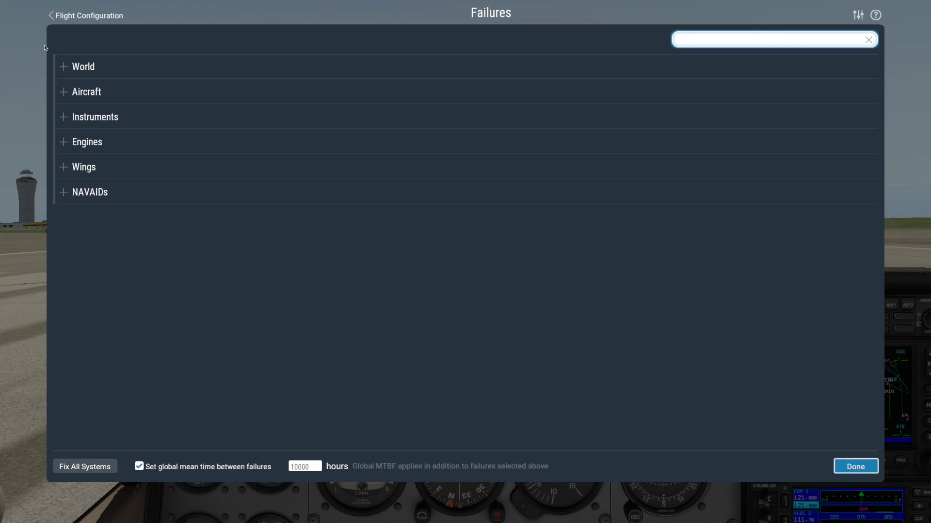
pyautogui.press('Escape')
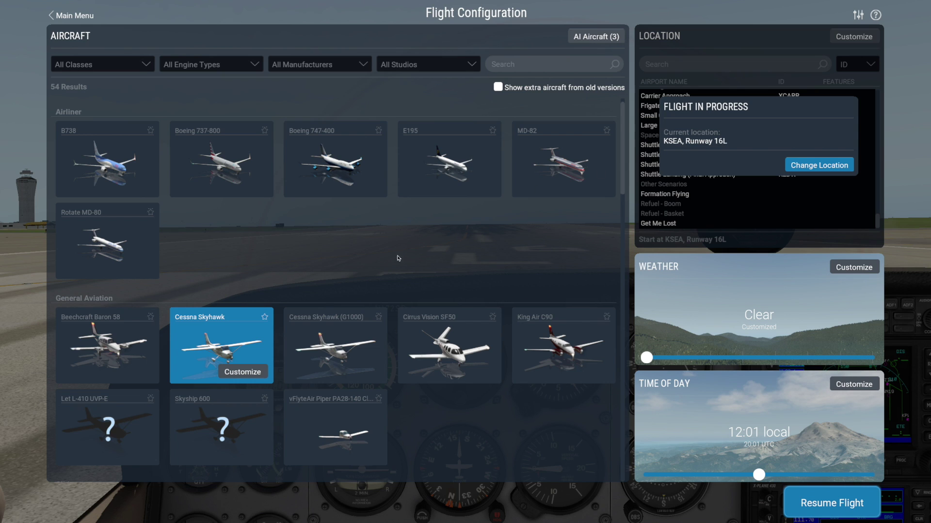
pyautogui.click(248, 370)
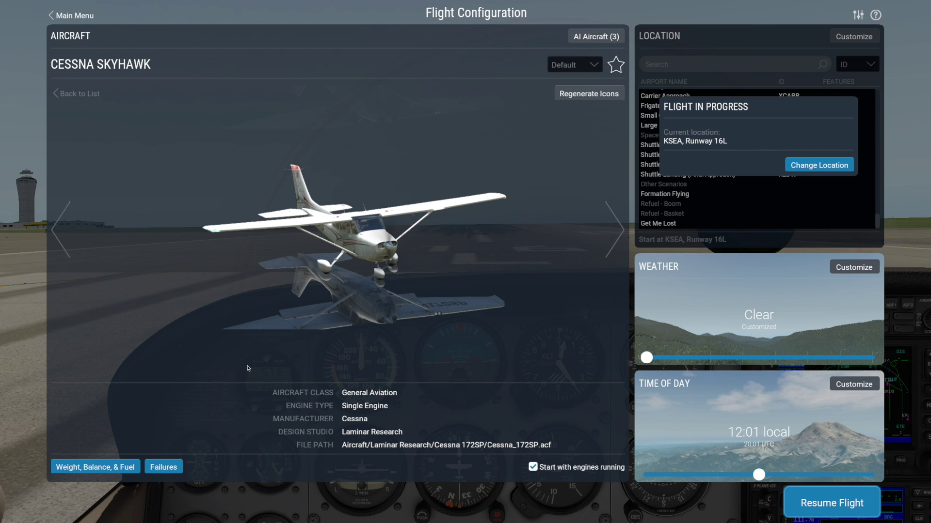
pyautogui.click(169, 468)
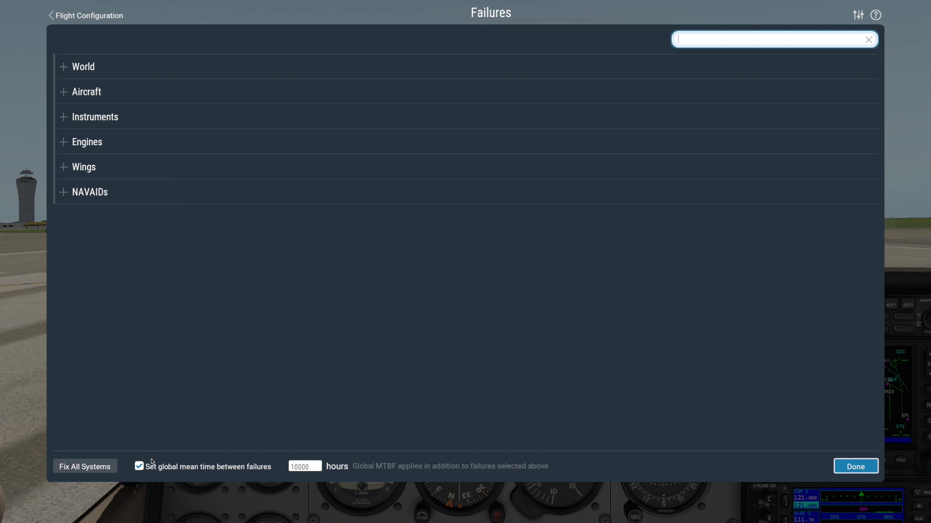
pyautogui.click(66, 470)
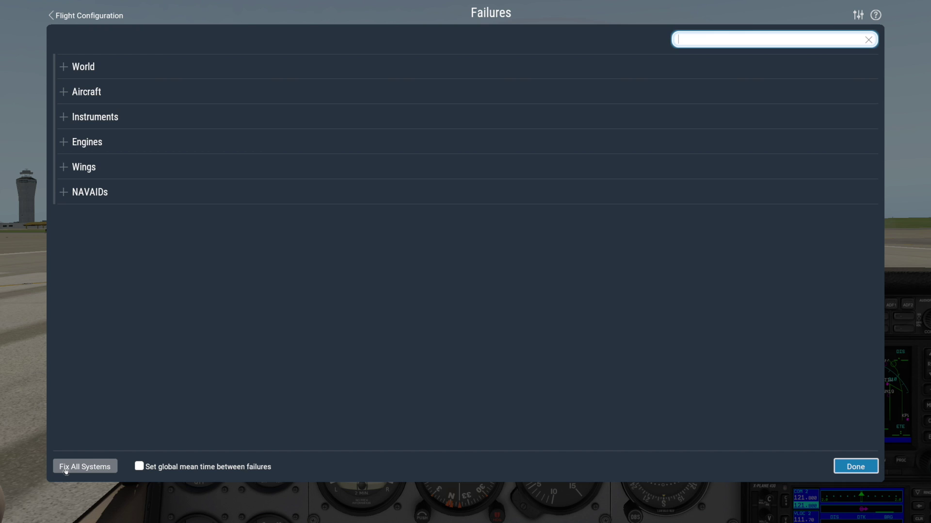
pyautogui.click(140, 466)
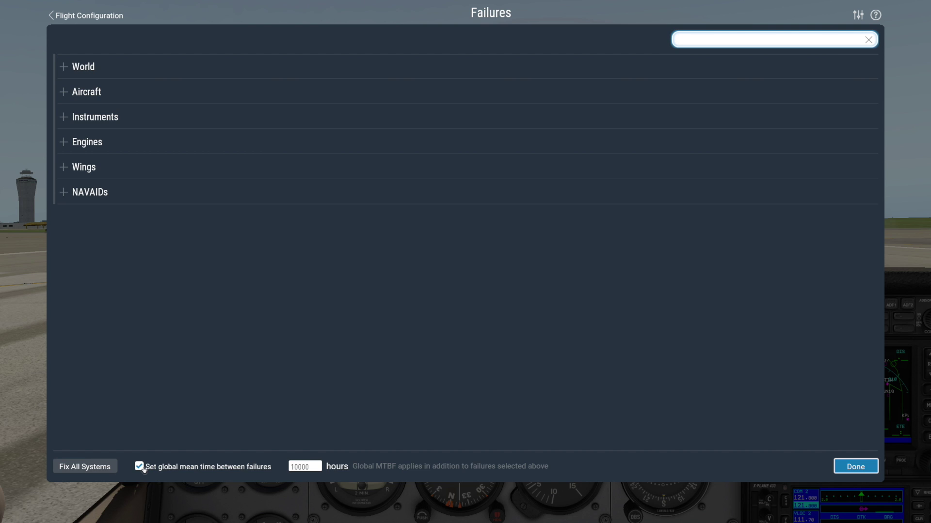
# Step: Enter 1000 in the MTBF hours field, then uncheck 'Set global mean time between failures'
pyautogui.click(315, 469)
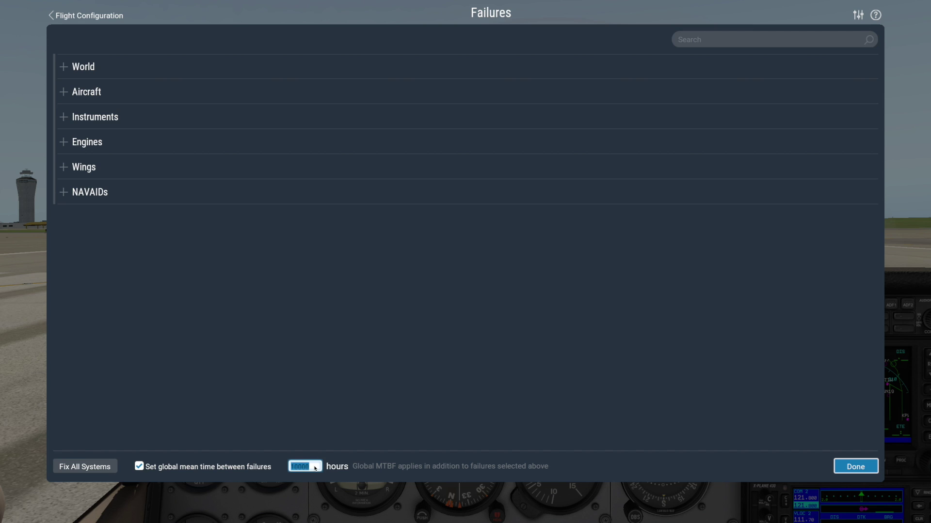
pyautogui.write('1000')
pyautogui.click(139, 466)
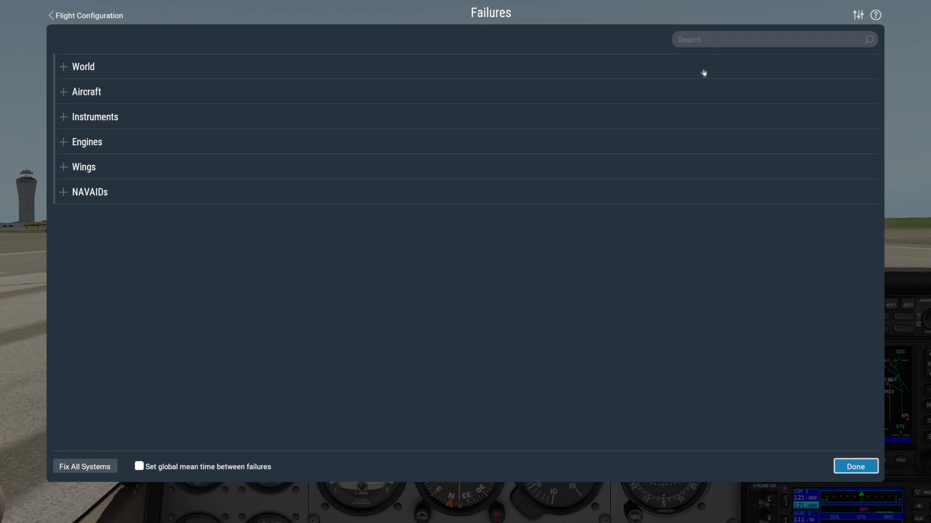
# Step: Expand and collapse the World and NAVAIDs failure categories to browse them
pyautogui.click(716, 41)
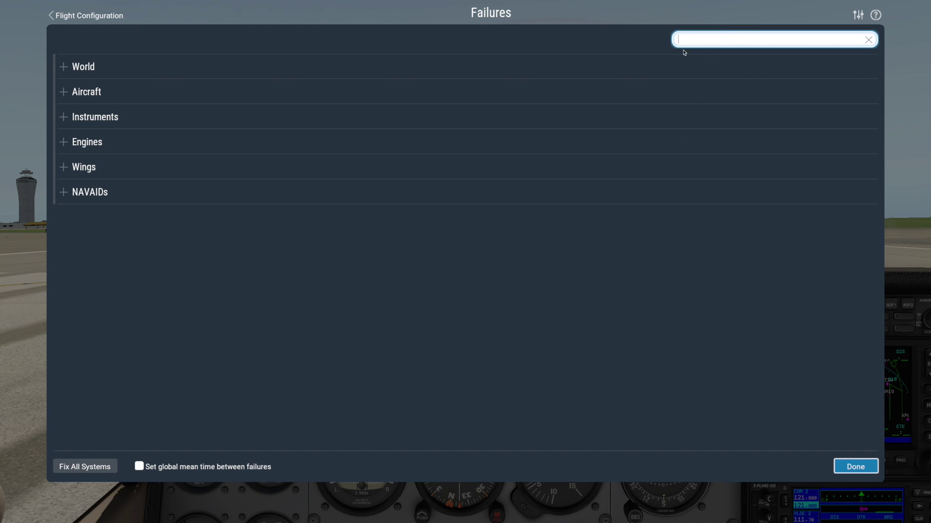
pyautogui.click(150, 67)
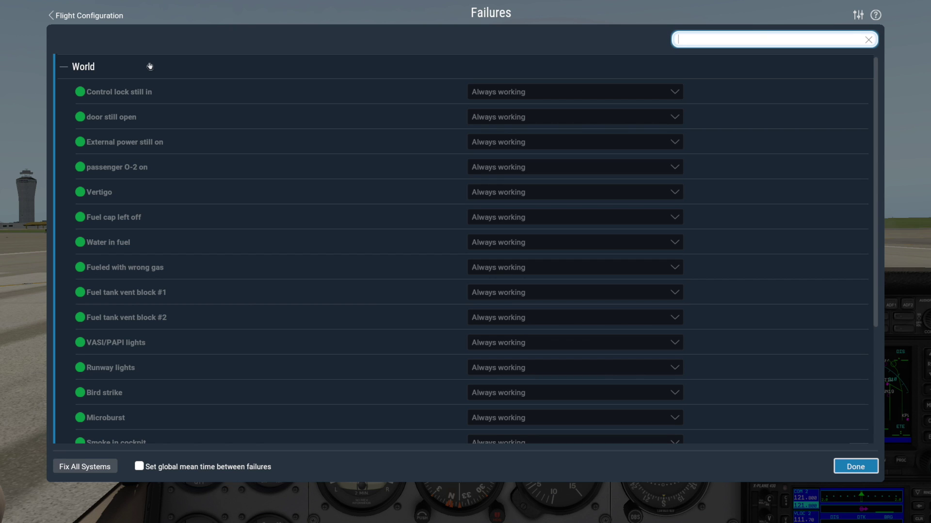
pyautogui.click(149, 66)
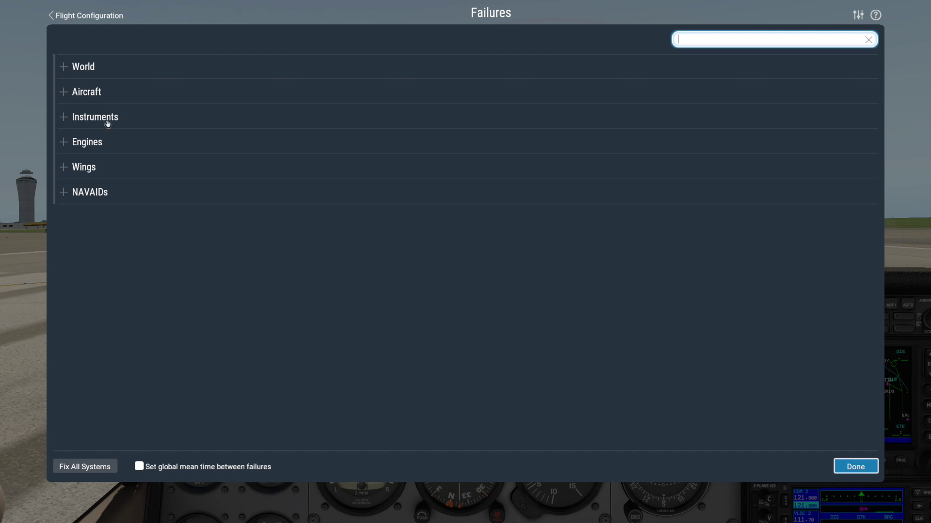
pyautogui.click(109, 192)
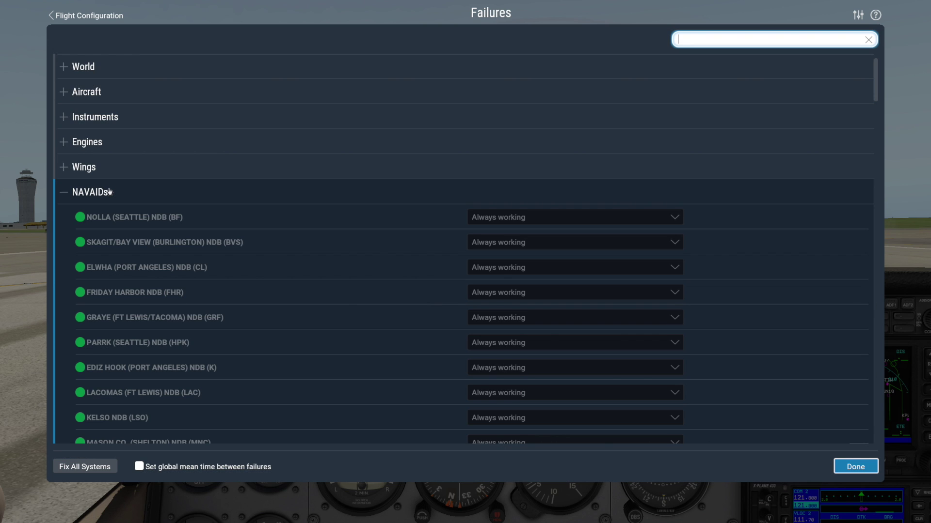
pyautogui.click(110, 192)
# Step: Expand Instruments, browse its Sensor and Navigation groups, then collapse those groups
pyautogui.click(113, 121)
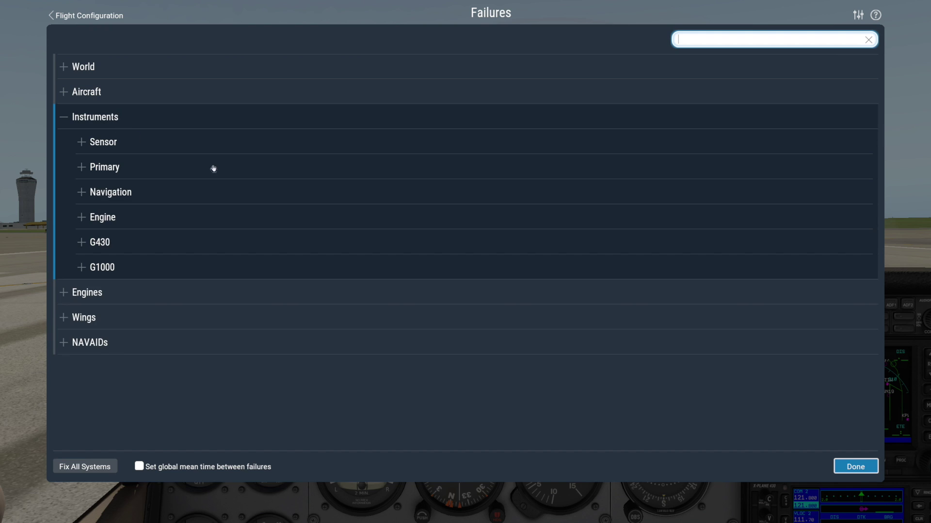
pyautogui.click(134, 145)
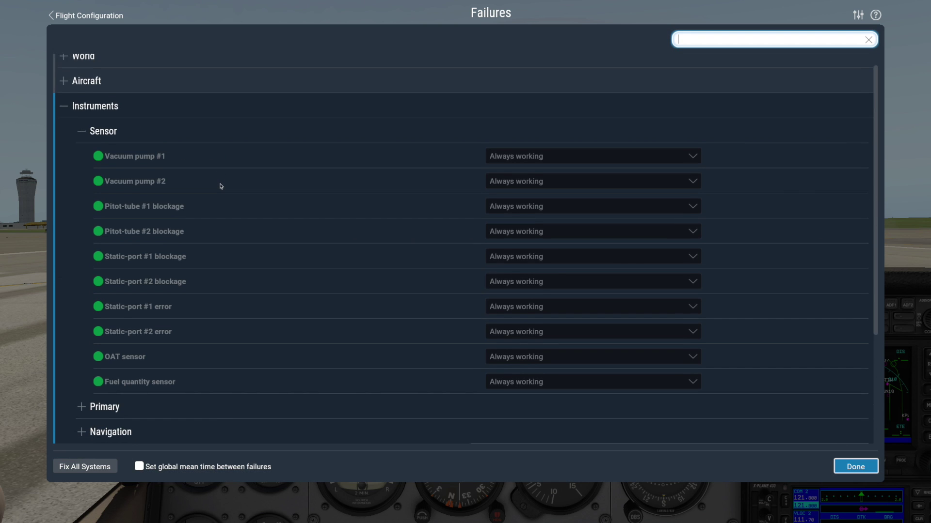
pyautogui.scroll(-3, 220, 186)
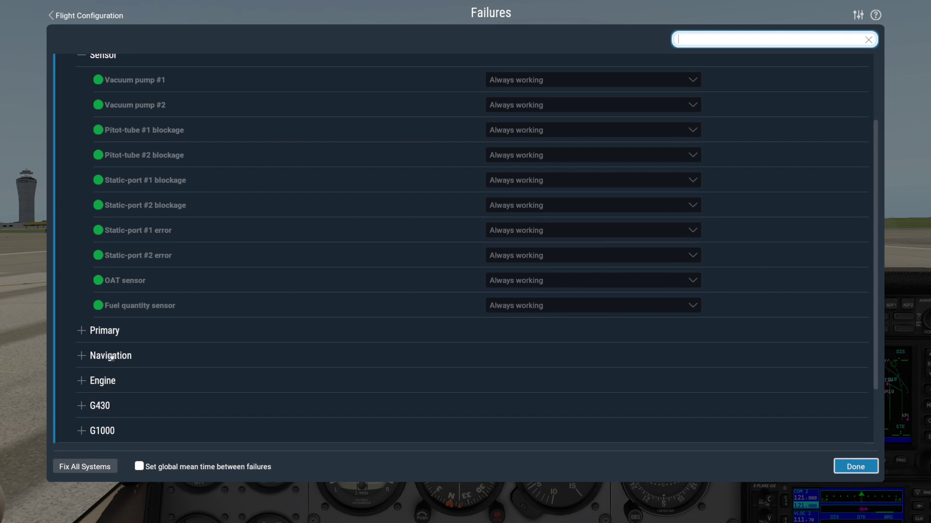
pyautogui.click(112, 358)
pyautogui.scroll(-3, 165, 321)
pyautogui.click(124, 293)
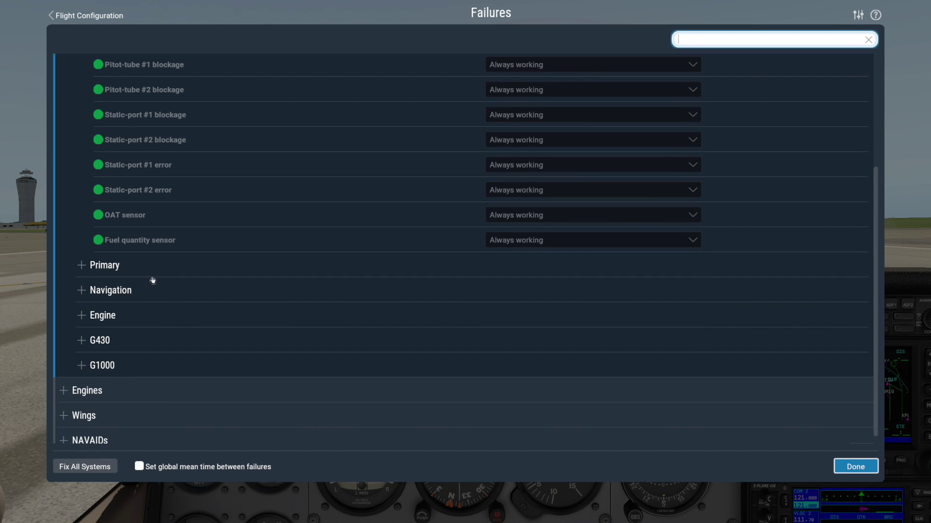
pyautogui.scroll(5, 153, 280)
pyautogui.click(110, 146)
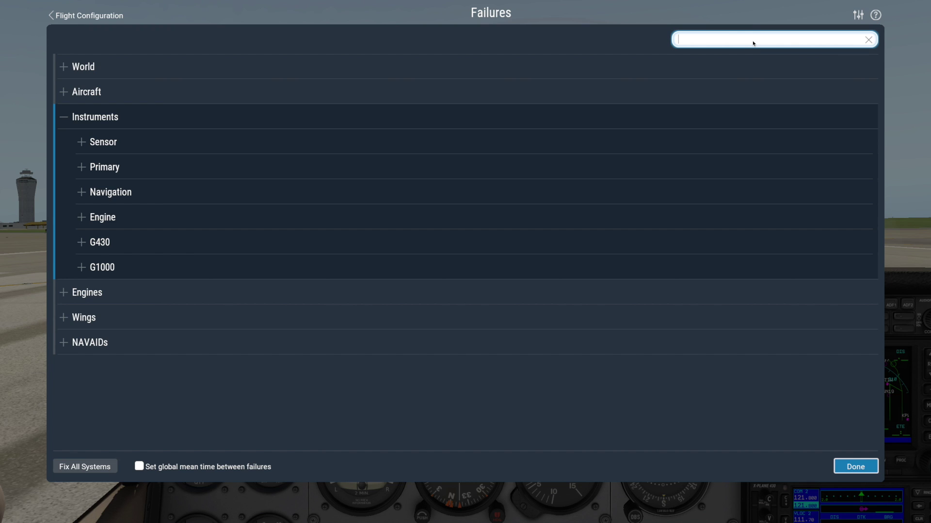
# Step: Search 'smoke', set Smoke in cockpit to Failed, and close the Failures screen with Done
pyautogui.write('smoke')
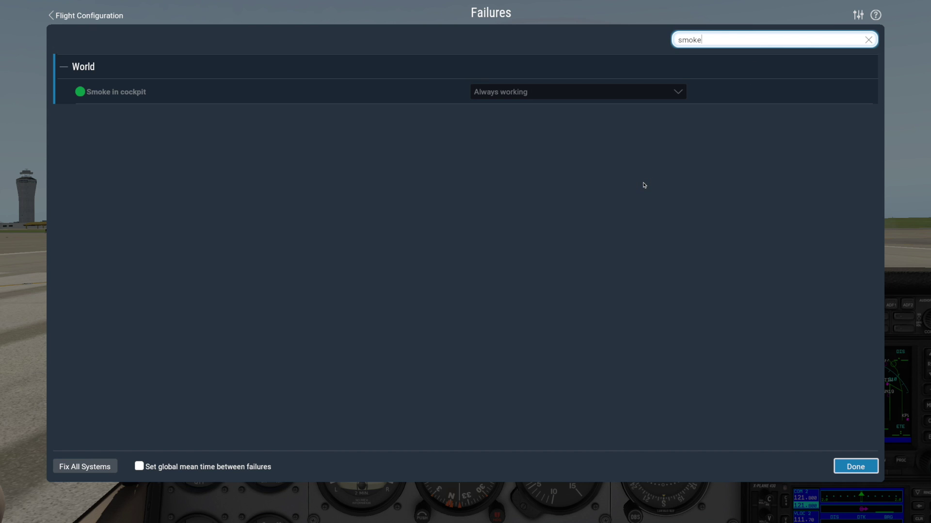
pyautogui.click(592, 97)
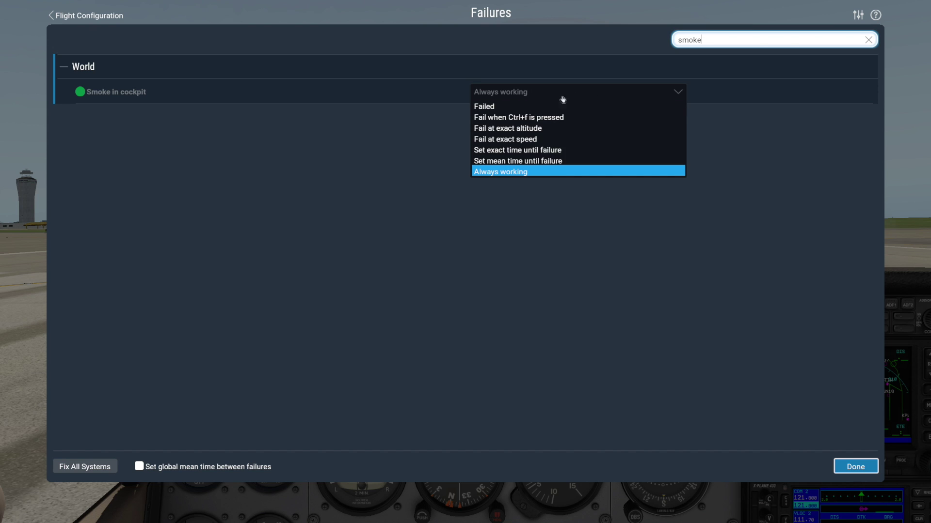
pyautogui.click(543, 106)
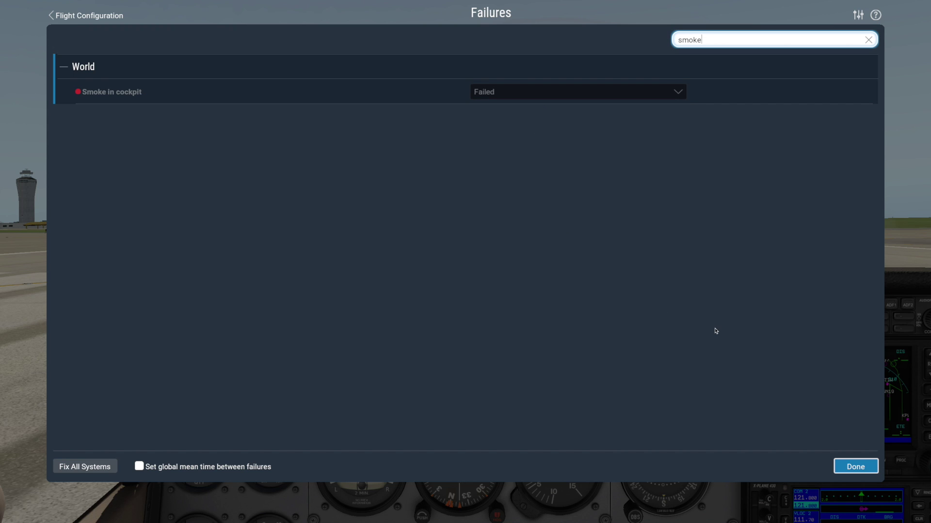
pyautogui.click(876, 472)
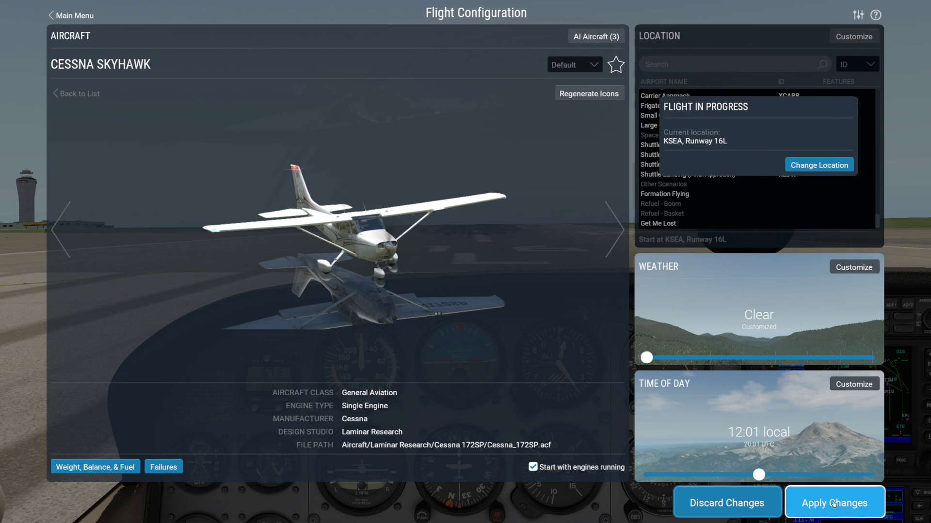
# Step: Apply the changes to resume flight with the cockpit smoke failure active
pyautogui.click(834, 504)
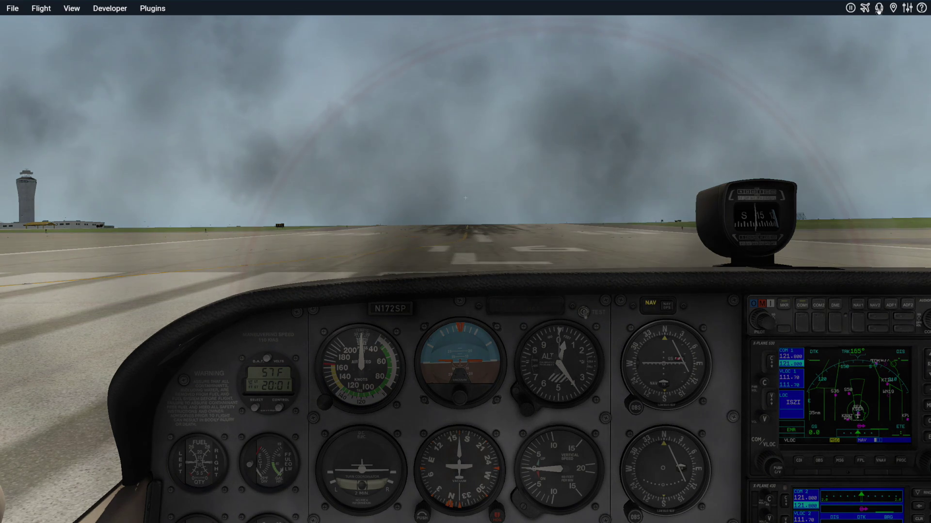
# Step: Reopen Edit Failures from the Flight menu and set Smoke in cockpit back to Always working
pyautogui.click(41, 8)
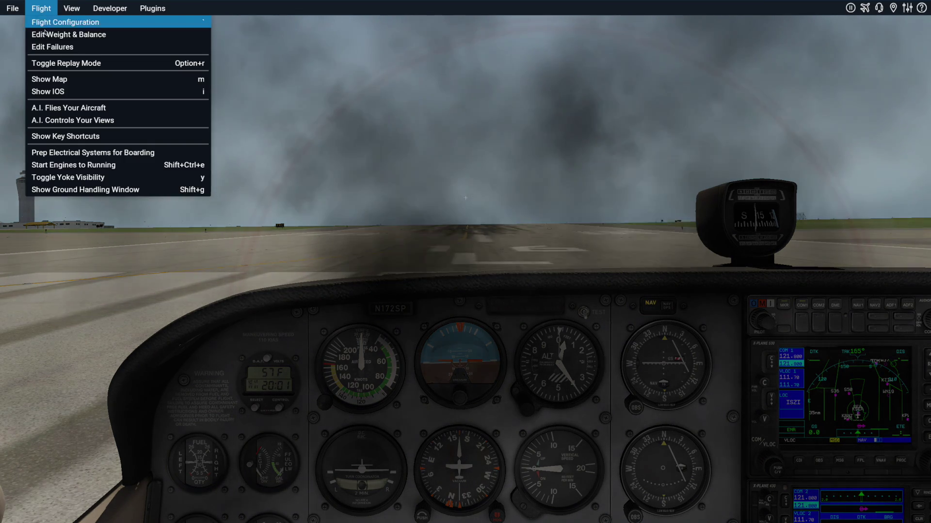
pyautogui.click(46, 47)
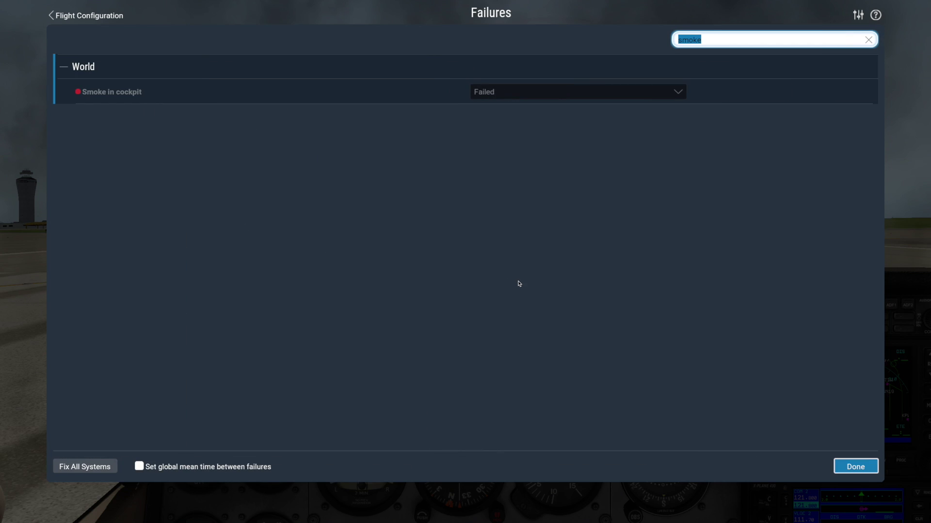
pyautogui.click(574, 93)
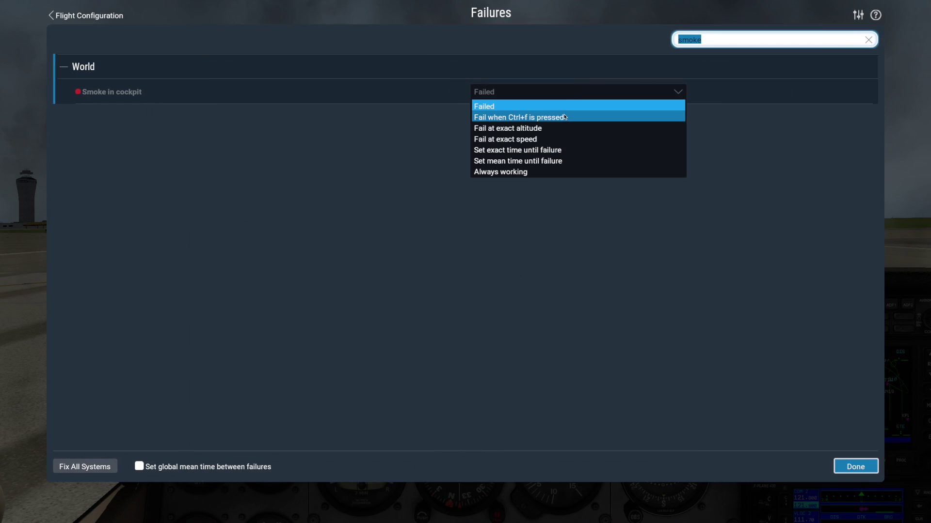
pyautogui.click(543, 120)
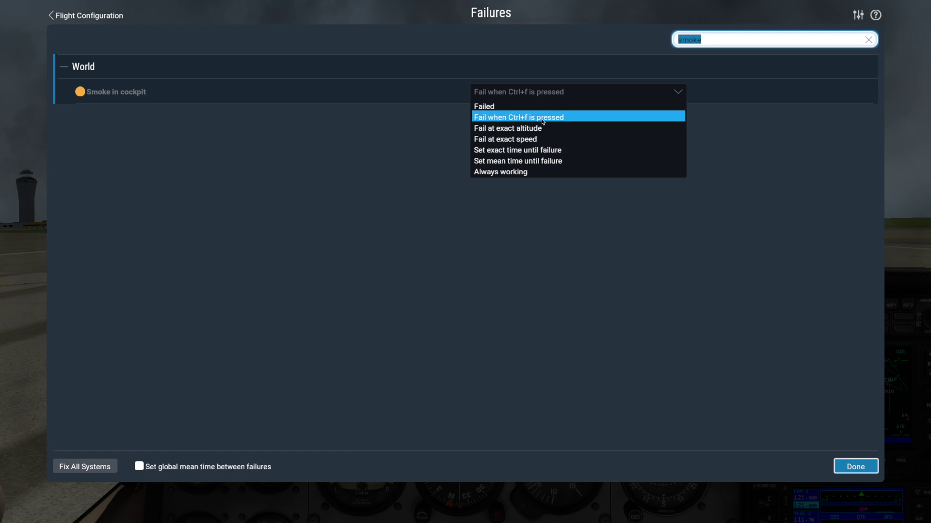
pyautogui.click(511, 173)
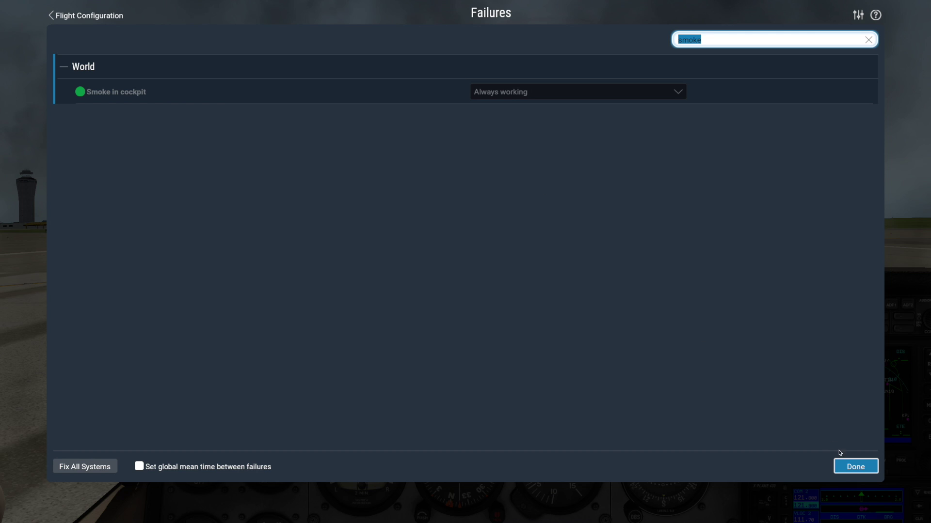
# Step: Close the Failures screen and apply the changes to return to the cockpit
pyautogui.click(854, 466)
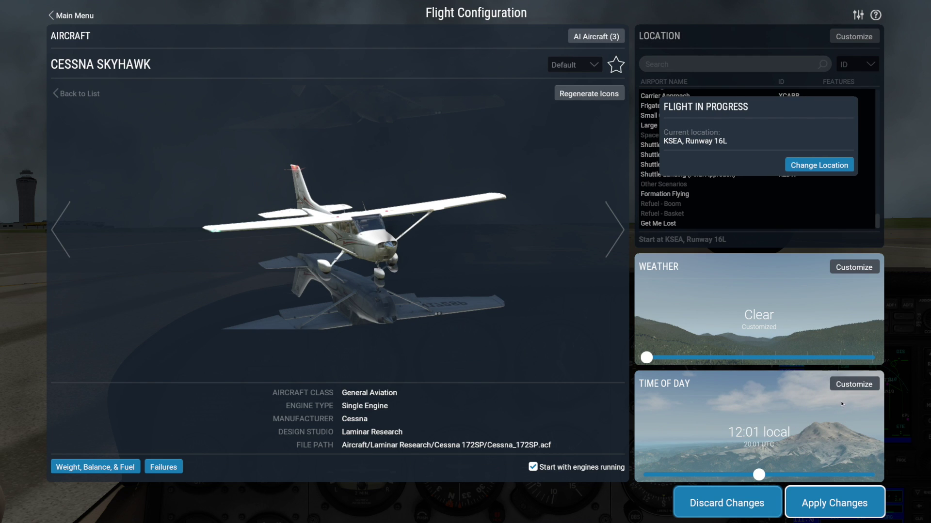
pyautogui.click(840, 496)
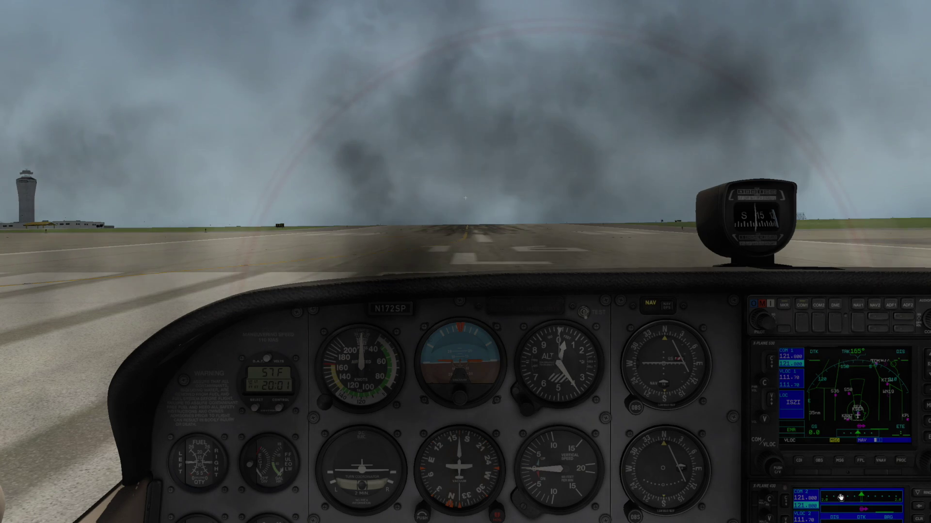